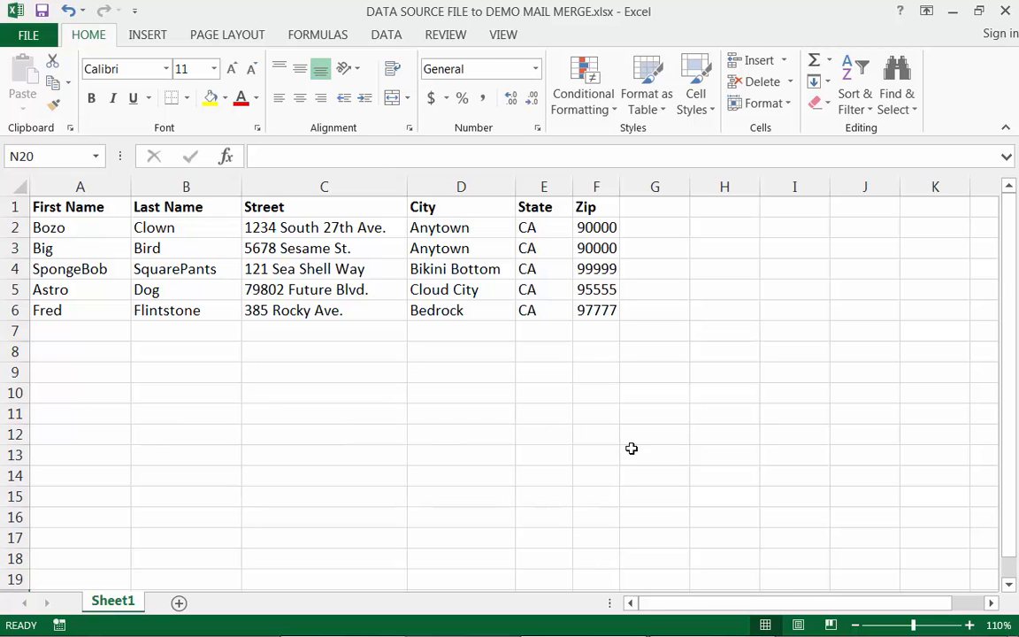
Switch to the Demo Main Doc to Use with Mail Merge document in Word and start the Step-by-Step Mail Merge Wizard.
{"action": "left_click", "coordinate": [953, 11]}
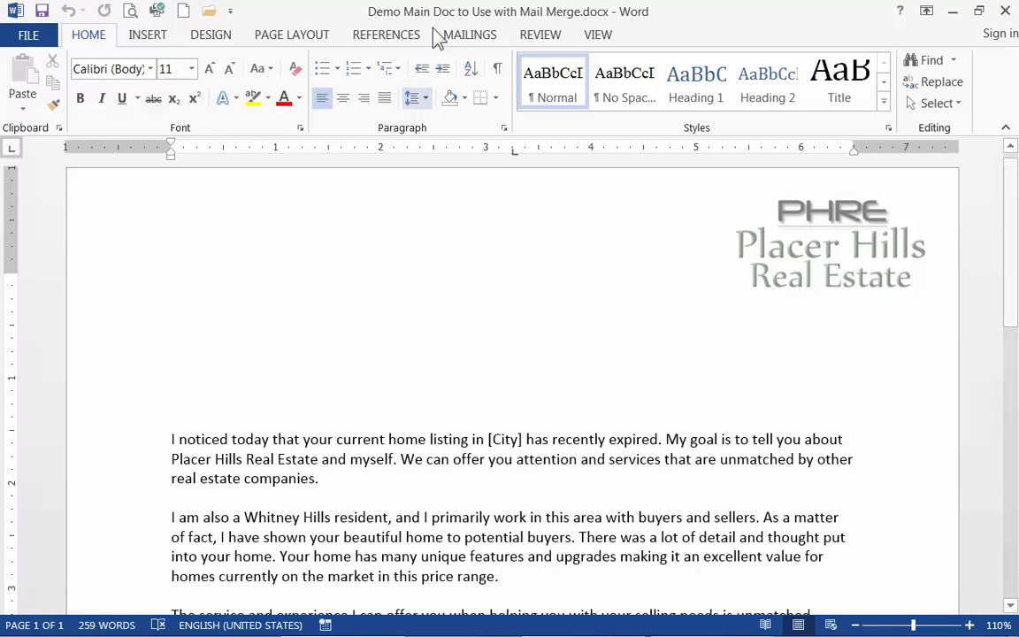
{"action": "left_click", "coordinate": [479, 44]}
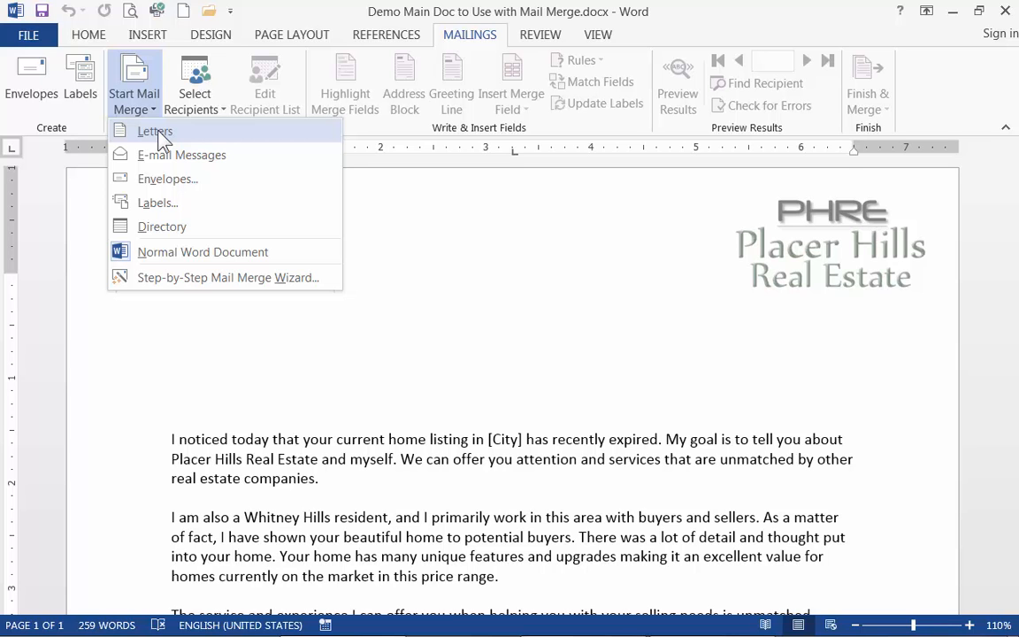
{"action": "left_click", "coordinate": [194, 278]}
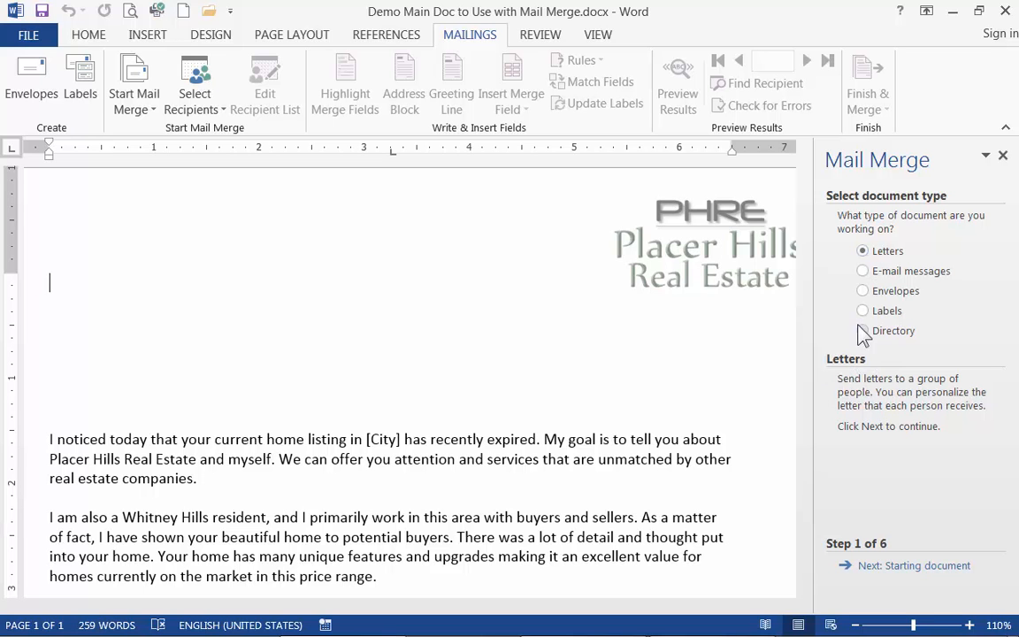
Choose Letters as the document type, use the current document as the starting document, and advance to recipient selection.
{"action": "left_click", "coordinate": [863, 292]}
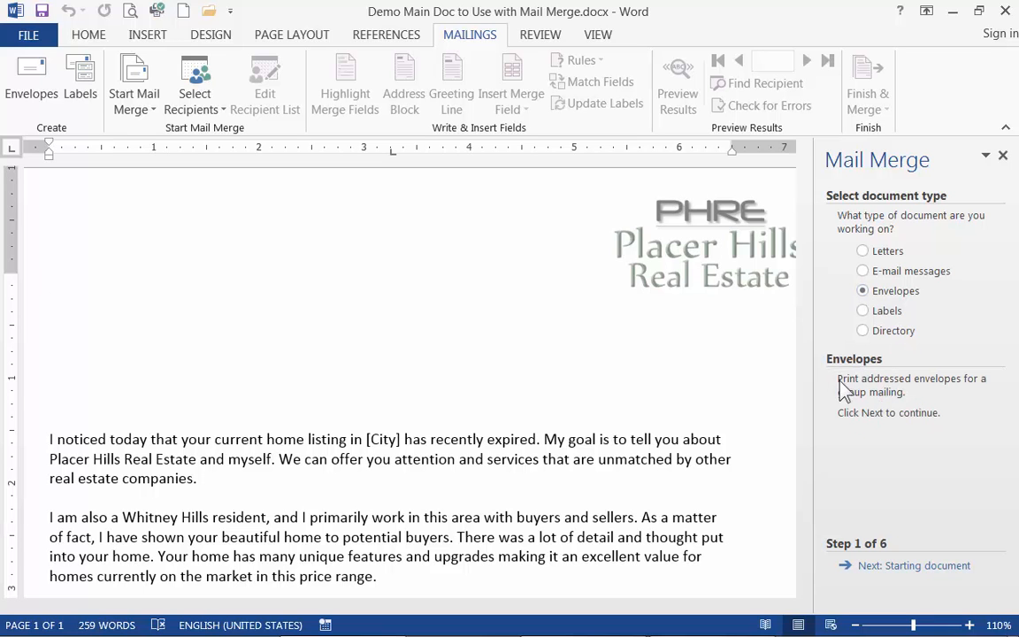
{"action": "left_click", "coordinate": [864, 251]}
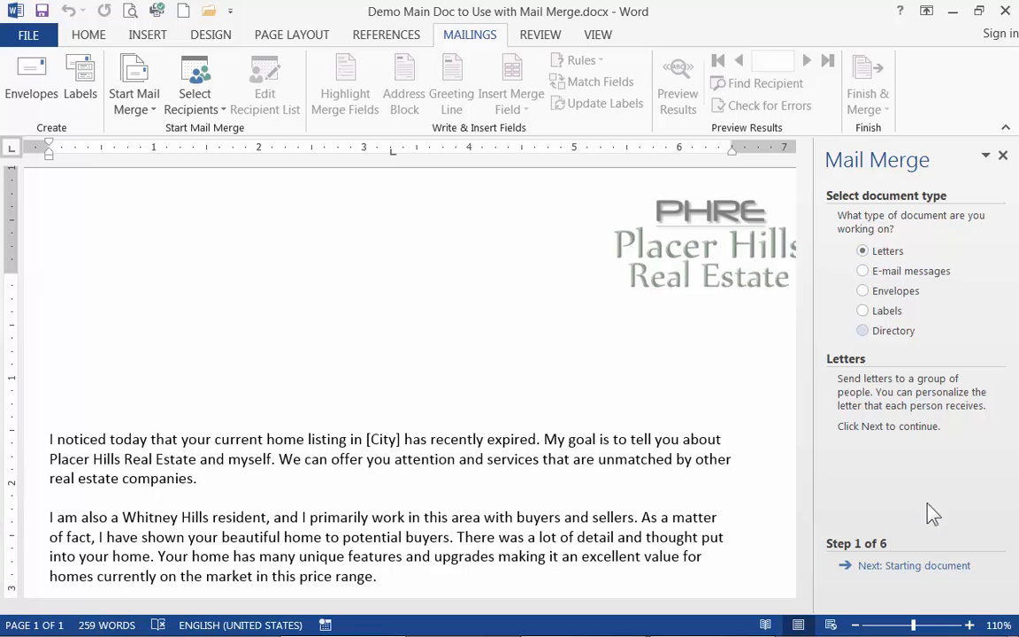
{"action": "left_click", "coordinate": [903, 571]}
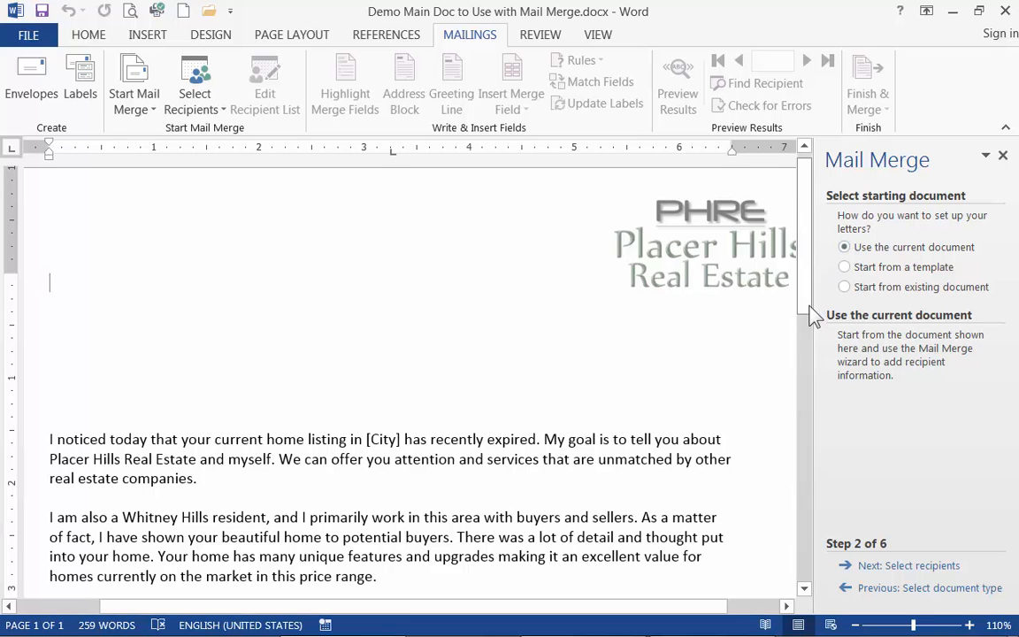
{"action": "left_click", "coordinate": [886, 566]}
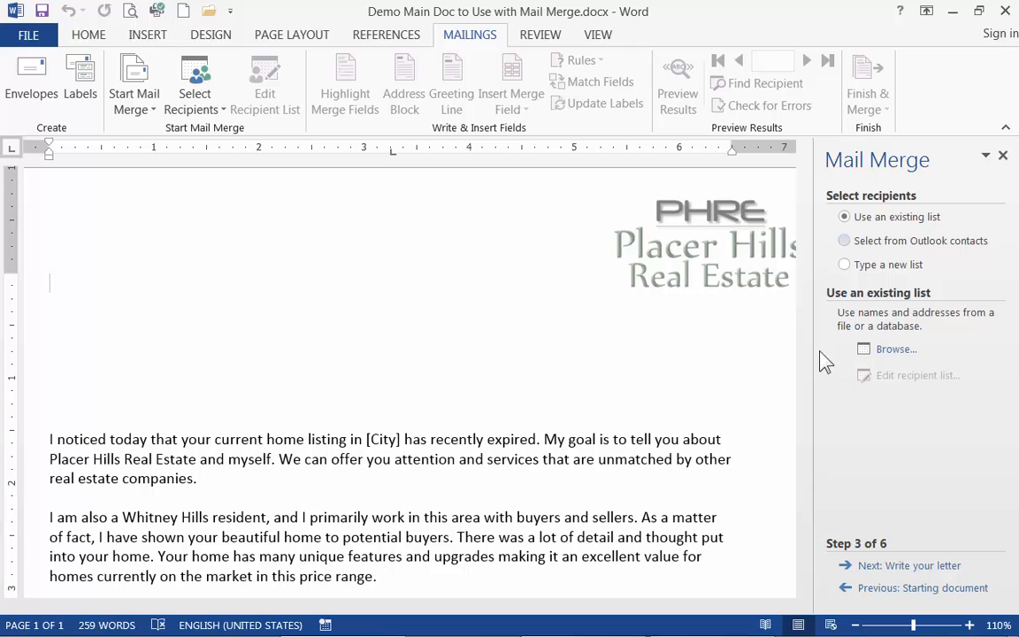
{"action": "left_click", "coordinate": [892, 351]}
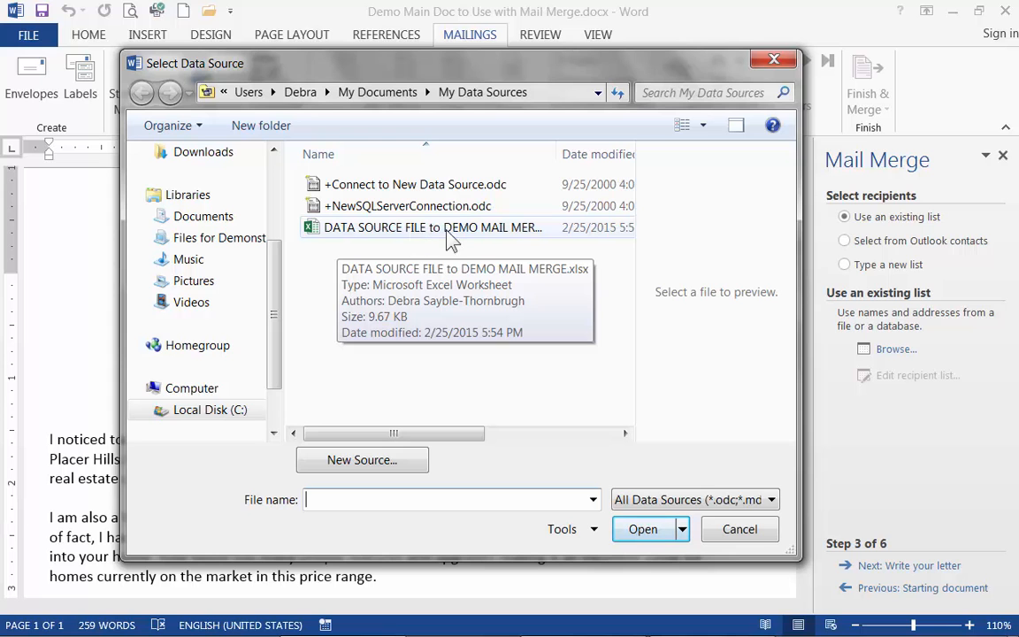
{"action": "left_click", "coordinate": [318, 242]}
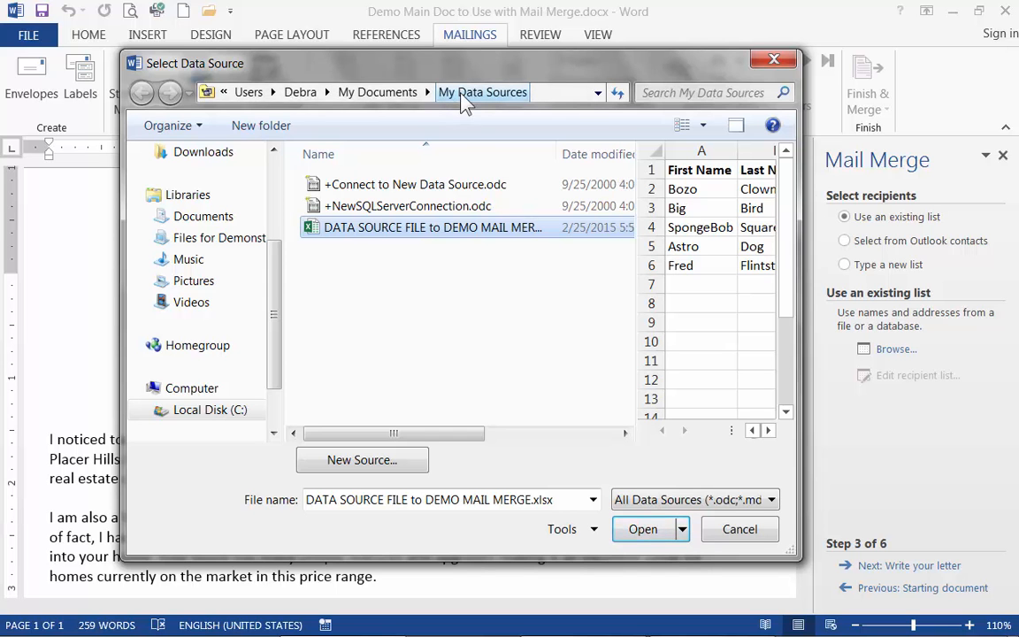
{"action": "double_click", "coordinate": [432, 232]}
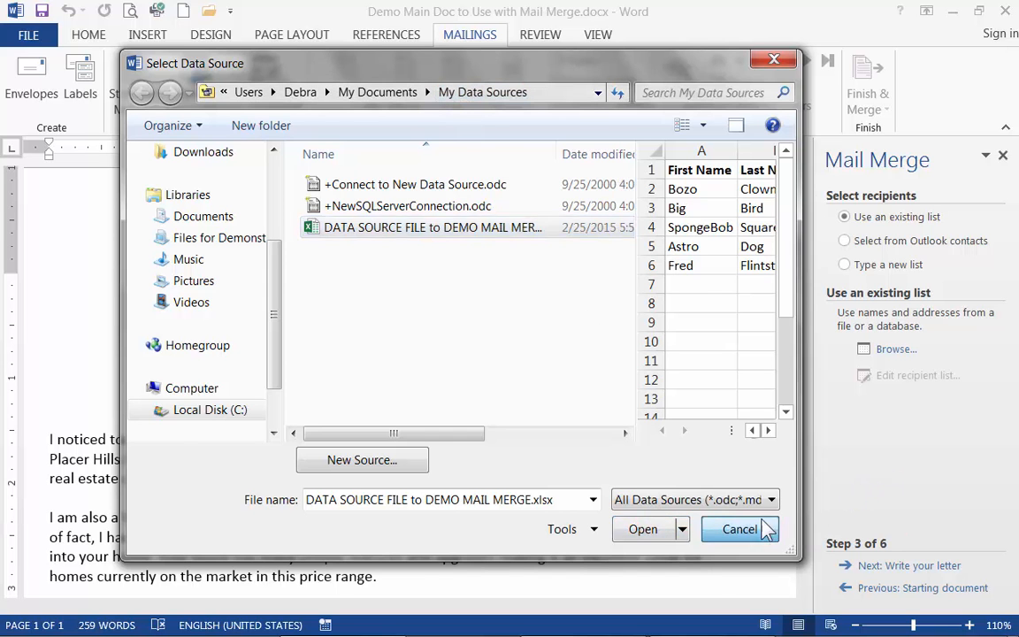
{"action": "left_click", "coordinate": [749, 530]}
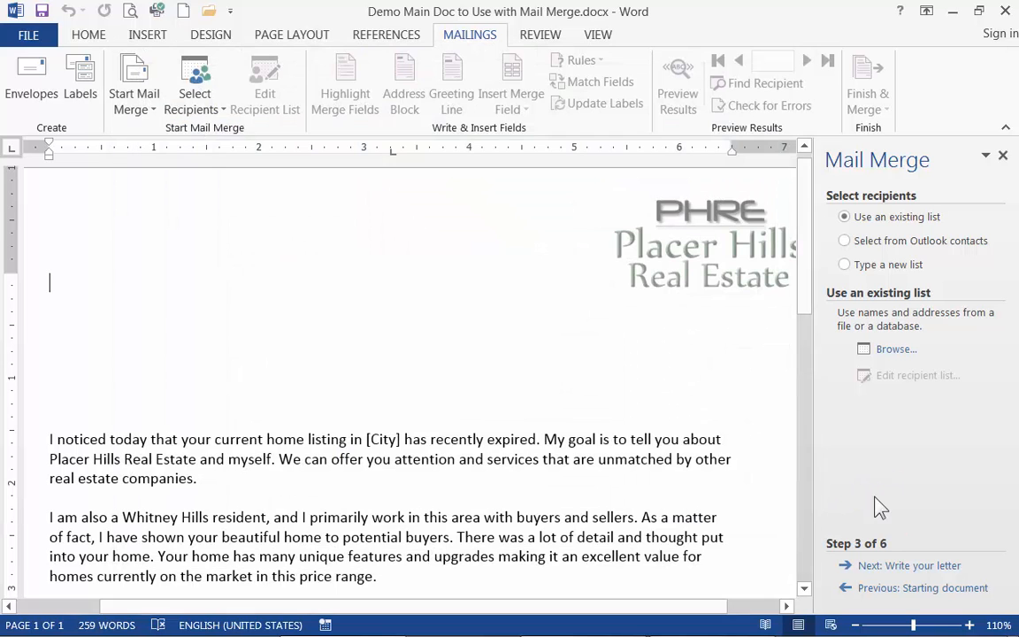
Use Sheet1$ of DATA SOURCE FILE to DEMO MAIL MERGE.xlsx as the existing recipient list, with the first row as column headers.
{"action": "left_click", "coordinate": [895, 350]}
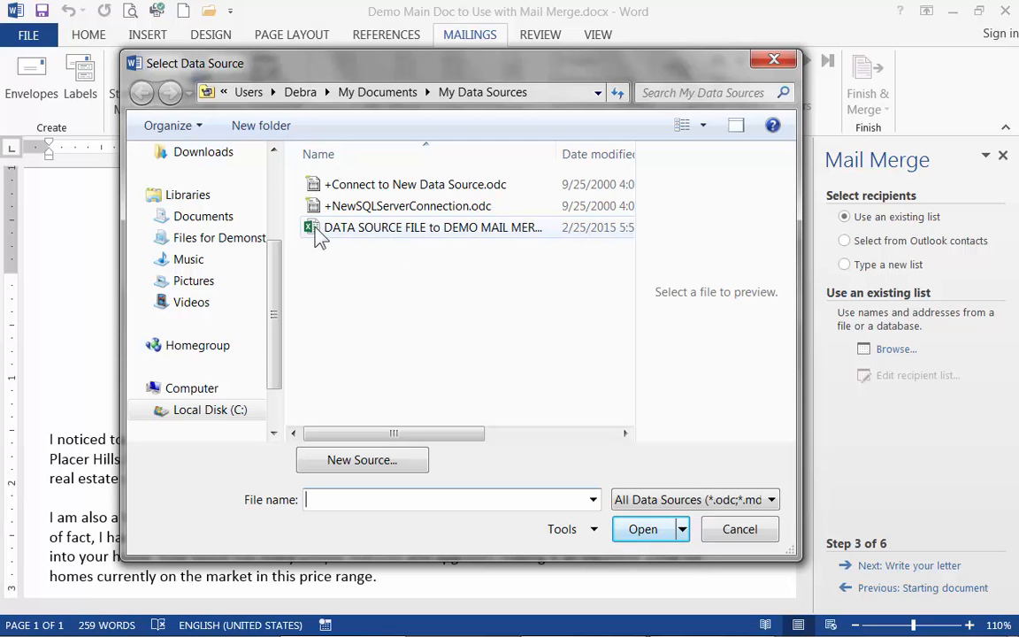
{"action": "mouse_move", "coordinate": [320, 237]}
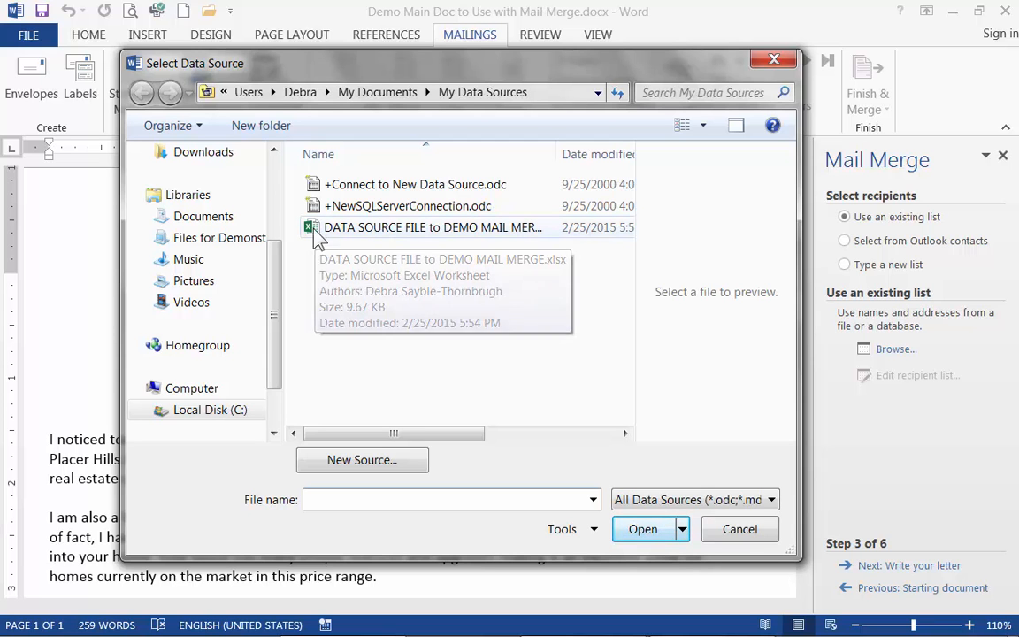
{"action": "double_click", "coordinate": [316, 232]}
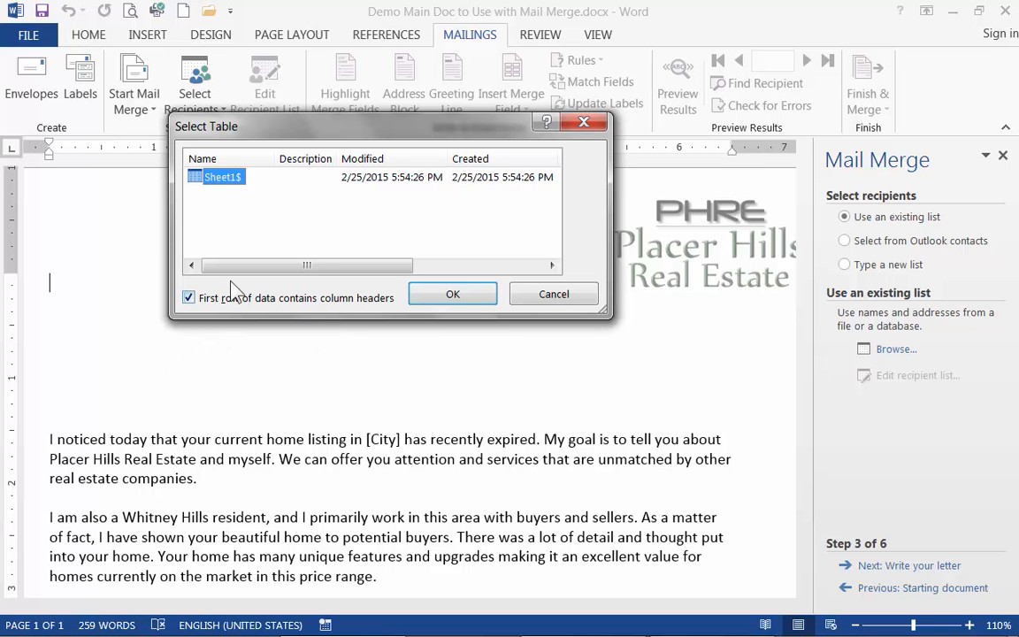
{"action": "left_click", "coordinate": [436, 293]}
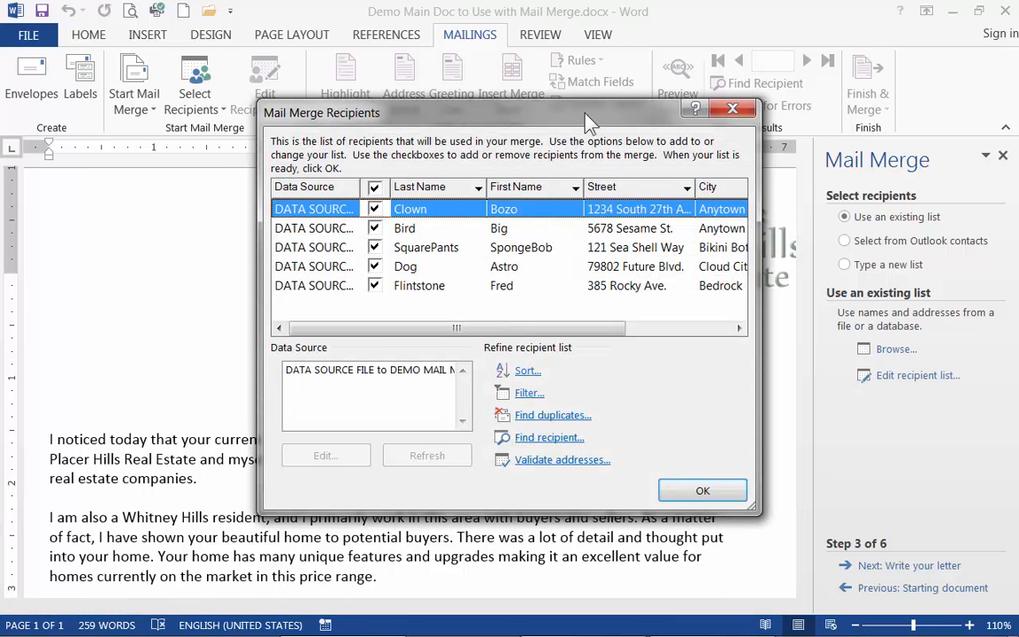
Accept the mail merge recipient list with every recipient included and advance to writing the letter.
{"action": "left_click_drag", "start_coordinate": [590, 121], "coordinate": [582, 87]}
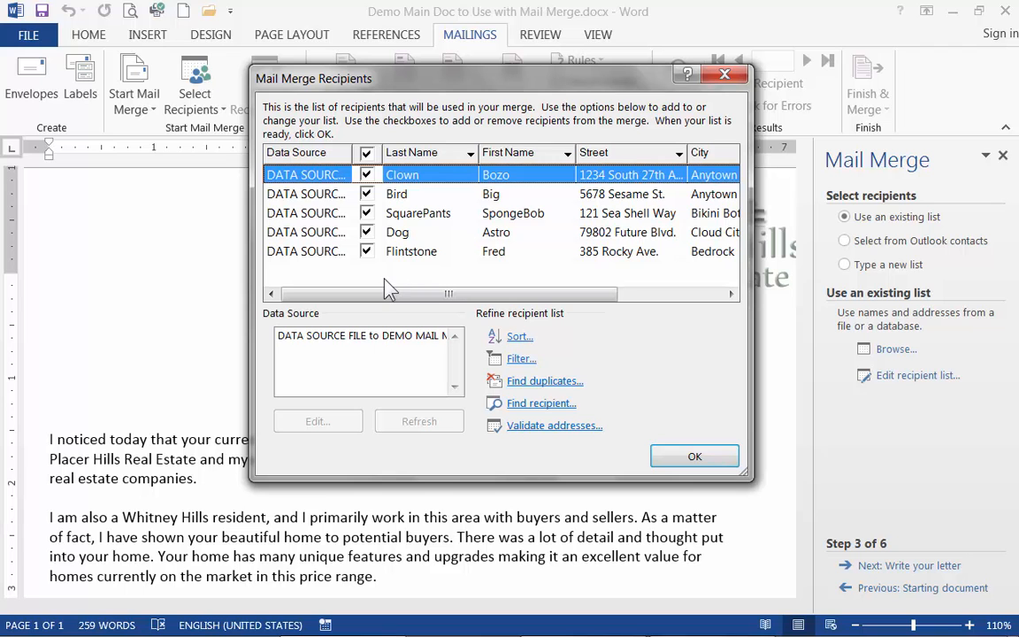
{"action": "left_click", "coordinate": [367, 213]}
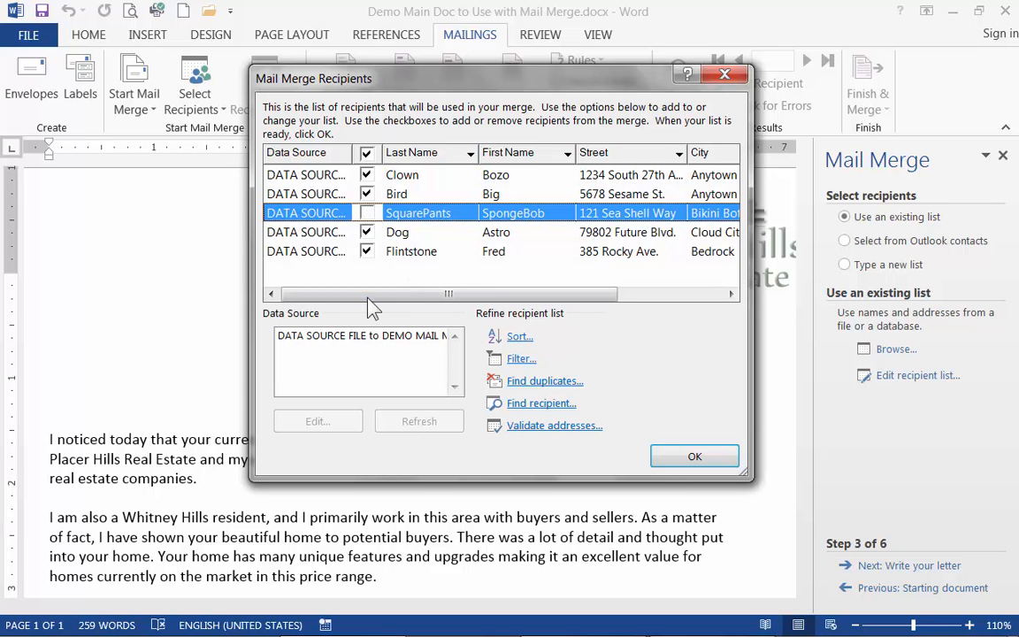
{"action": "left_click", "coordinate": [366, 213]}
{"action": "left_click", "coordinate": [694, 458]}
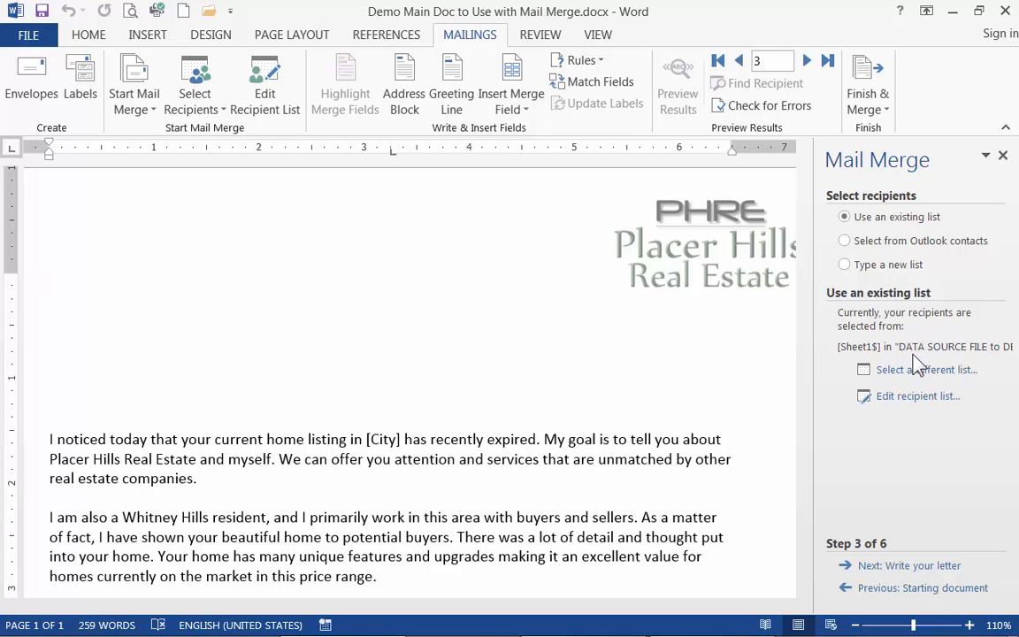
{"action": "left_click", "coordinate": [900, 573]}
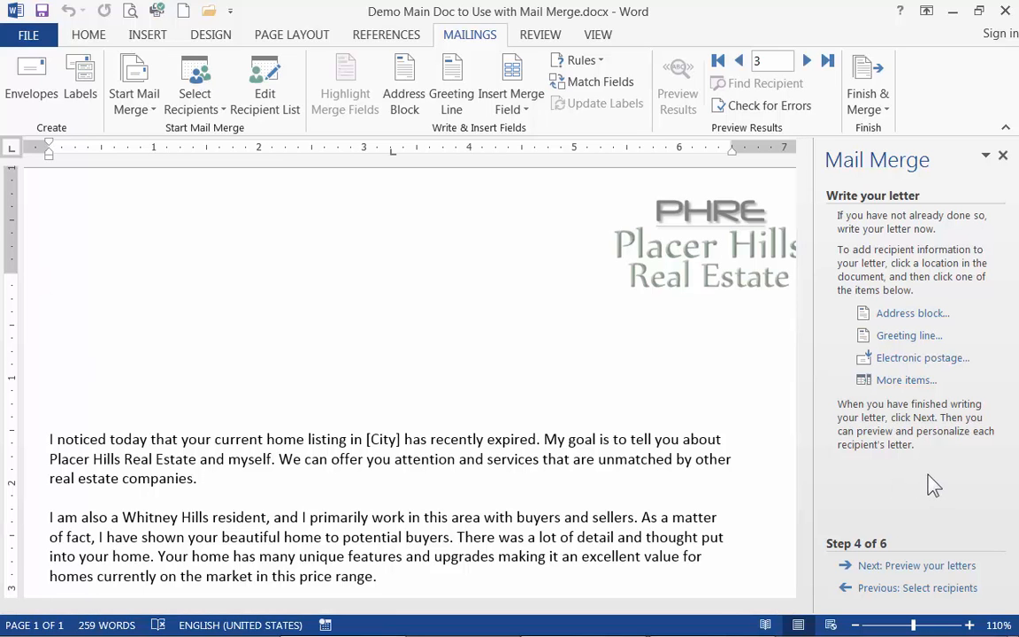
Insert an address block at the start of the letter using the Josh Randall Jr. name format, previewing it for several recipients.
{"action": "left_click", "coordinate": [912, 314]}
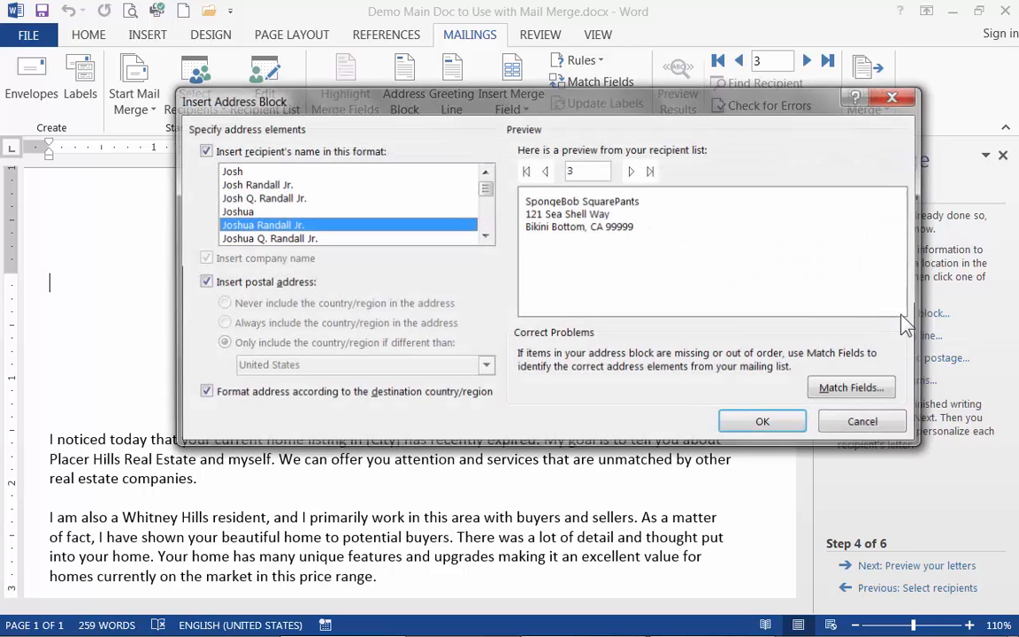
{"action": "left_click_drag", "start_coordinate": [363, 100], "coordinate": [316, 126]}
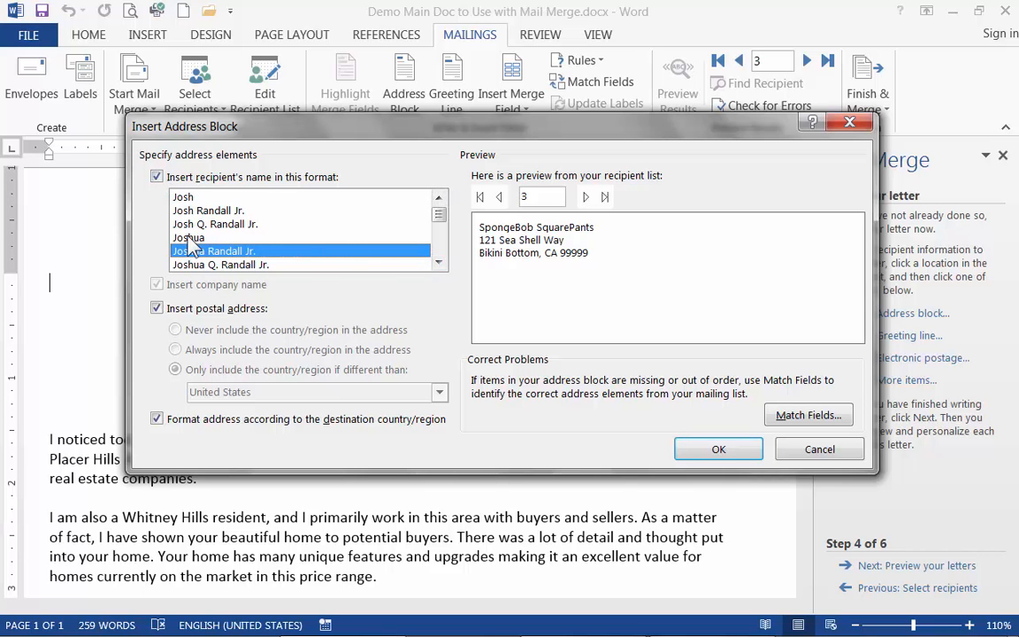
{"action": "left_click", "coordinate": [186, 200]}
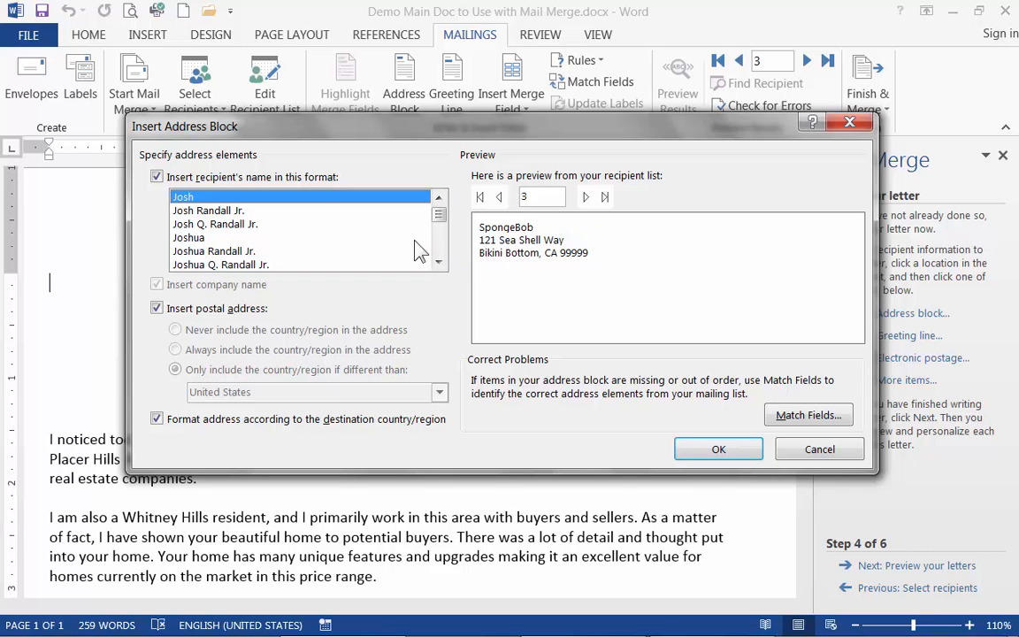
{"action": "left_click", "coordinate": [213, 212]}
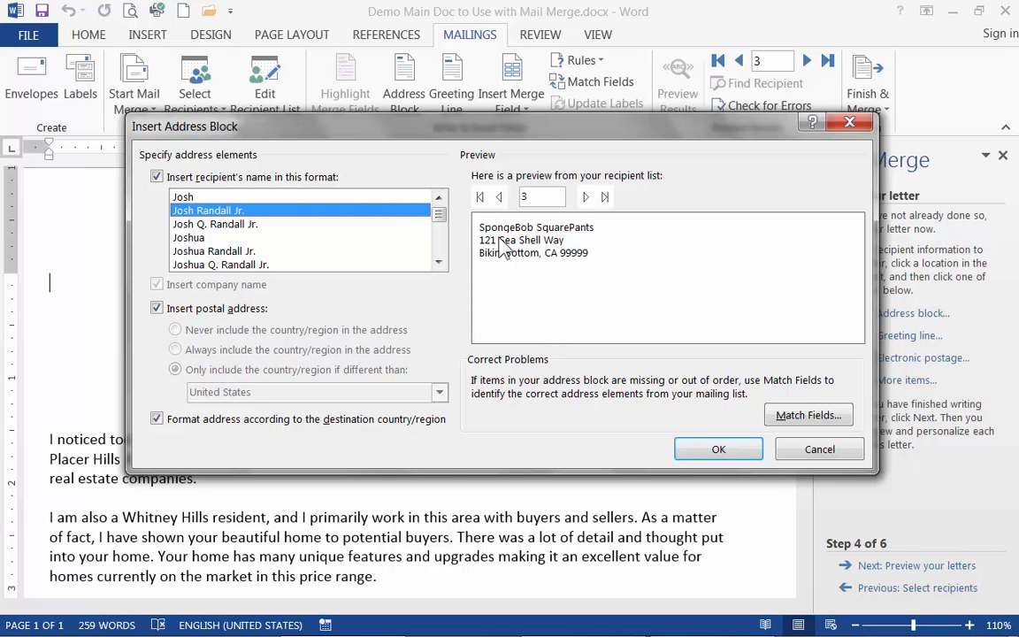
{"action": "left_click", "coordinate": [499, 197]}
{"action": "left_click", "coordinate": [585, 196]}
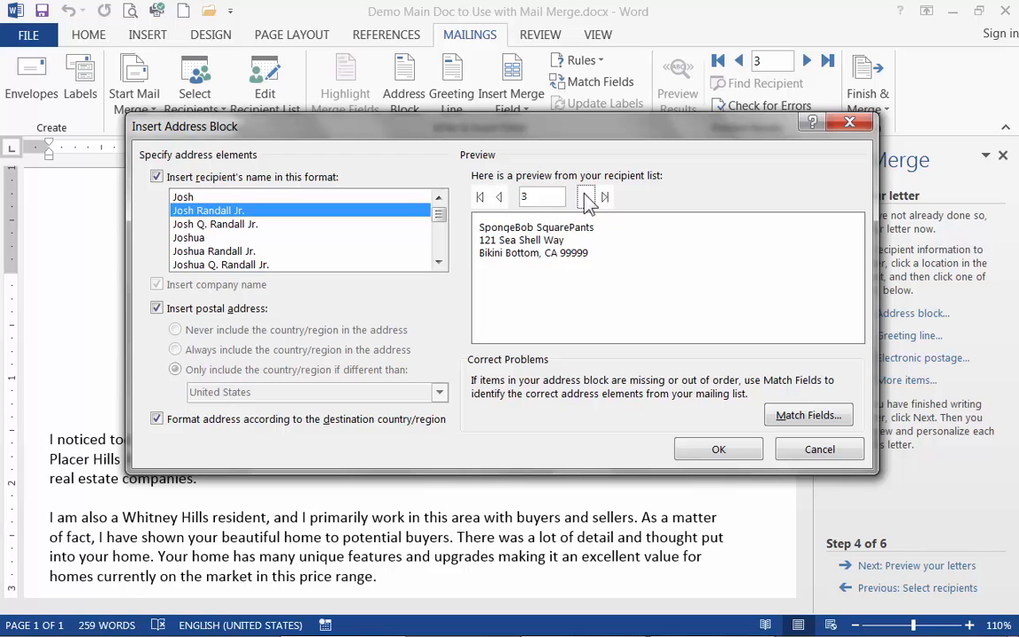
{"action": "left_click", "coordinate": [585, 197]}
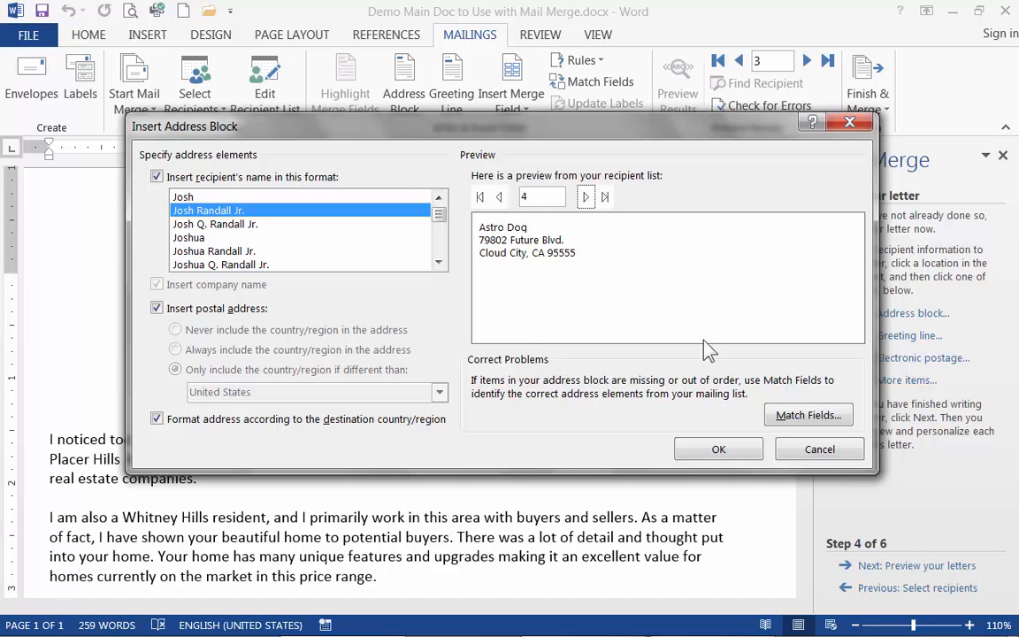
{"action": "left_click", "coordinate": [713, 453]}
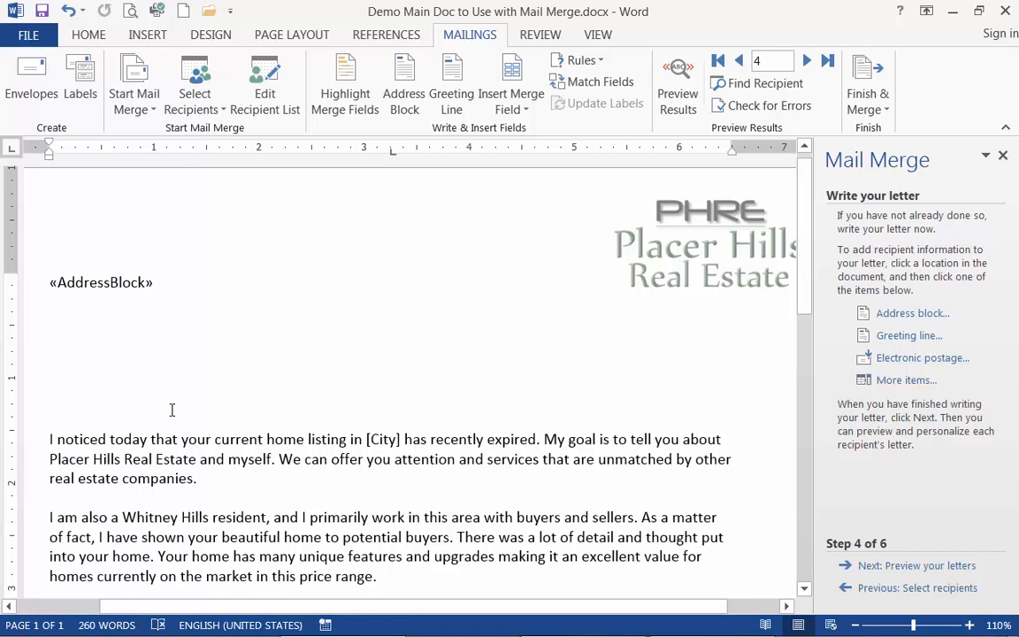
Set up a greeting line above the first paragraph with Dear, the first-name format Joshua, and a comma.
{"action": "left_click", "coordinate": [52, 377]}
{"action": "left_click", "coordinate": [895, 340]}
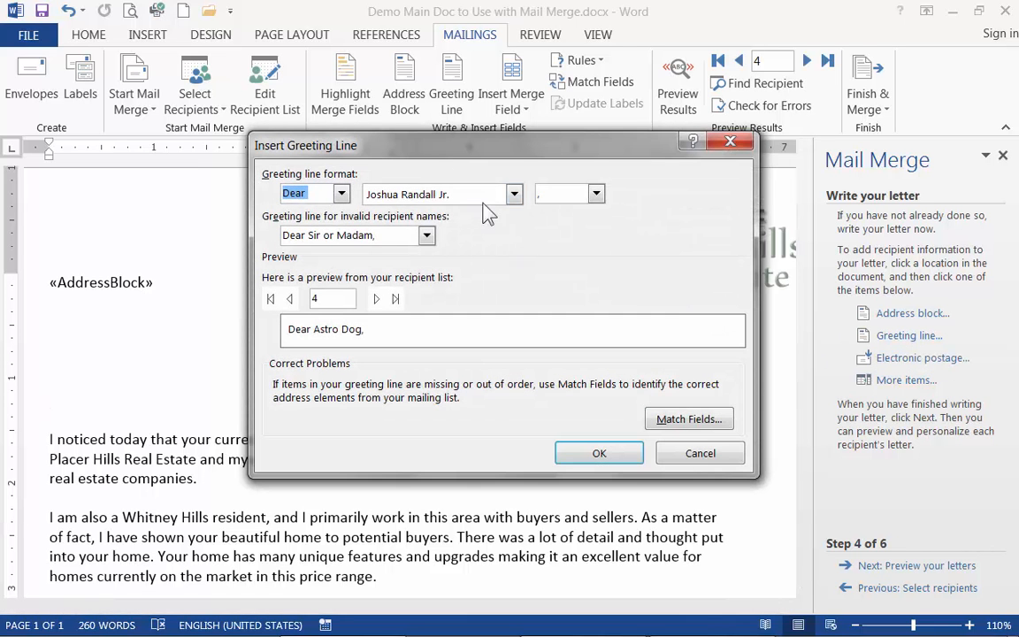
{"action": "left_click_drag", "start_coordinate": [438, 142], "coordinate": [415, 116]}
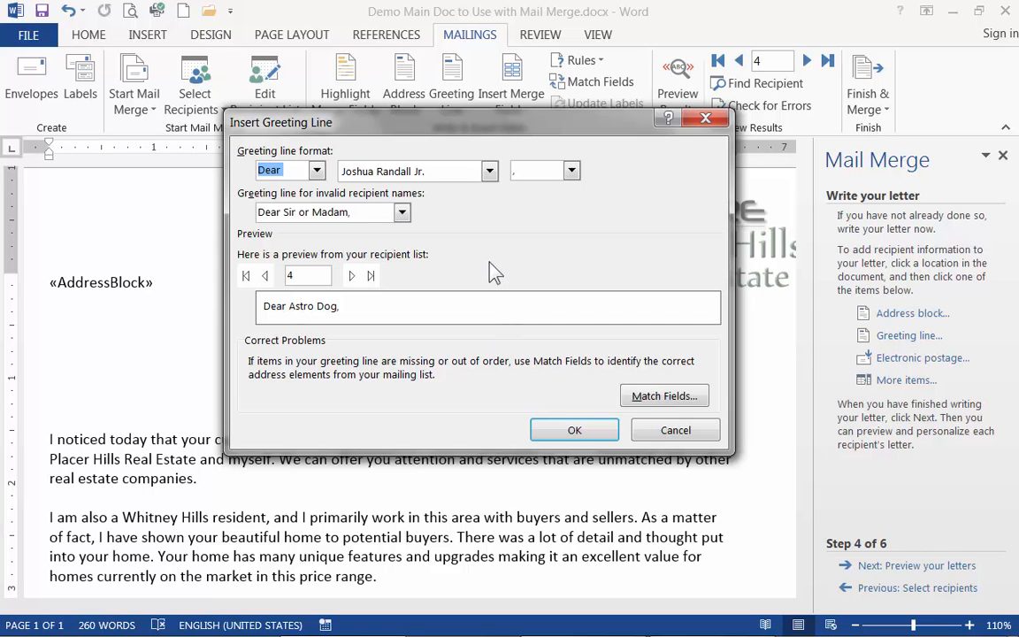
{"action": "left_click", "coordinate": [317, 172]}
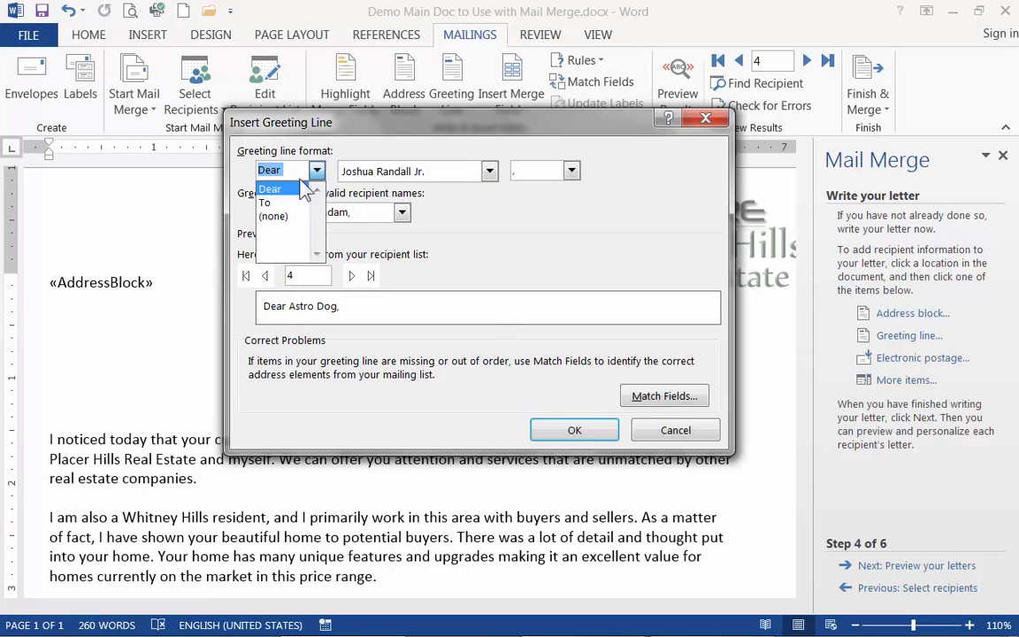
{"action": "left_click", "coordinate": [299, 169]}
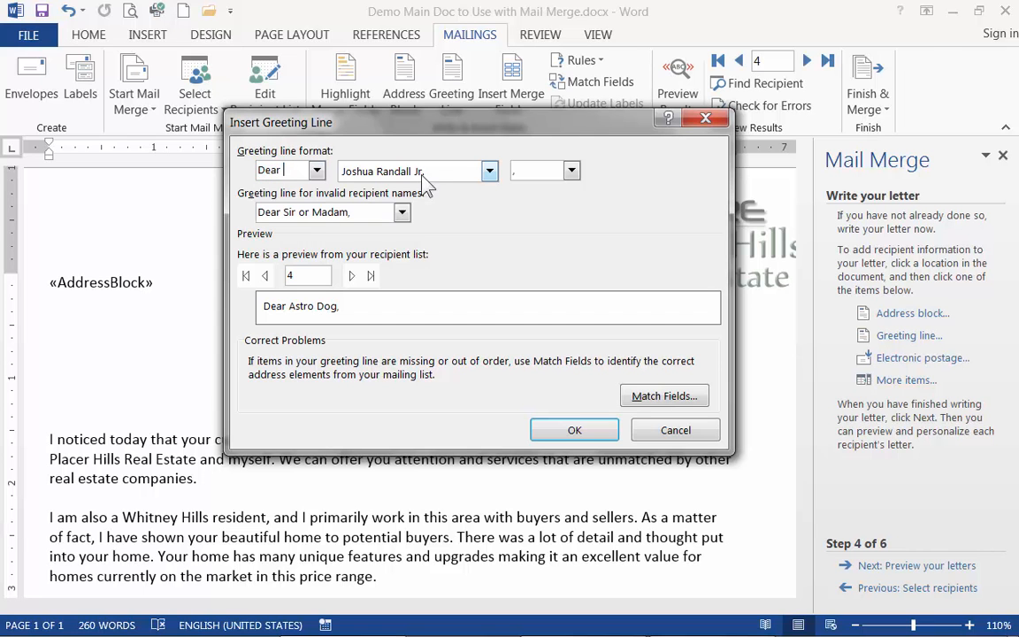
{"action": "left_click", "coordinate": [489, 171]}
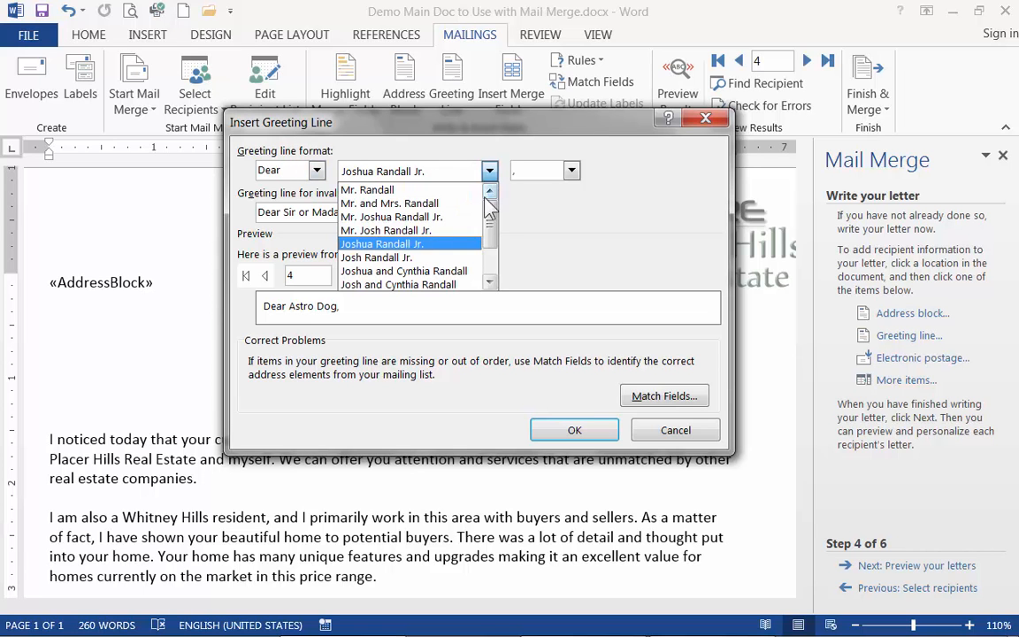
{"action": "left_click_drag", "start_coordinate": [489, 223], "coordinate": [493, 256]}
{"action": "left_click", "coordinate": [362, 243]}
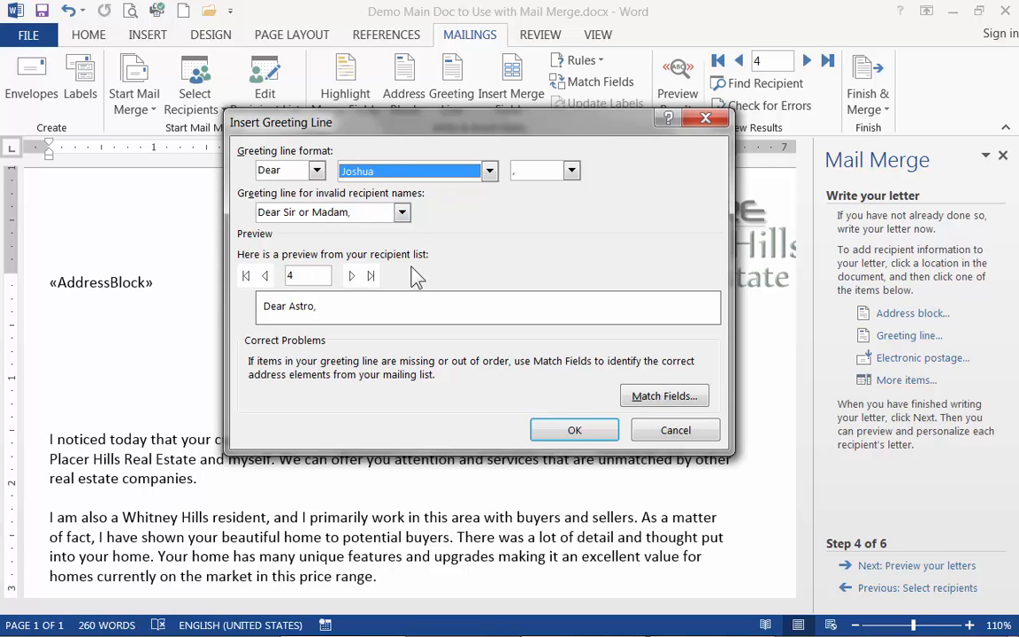
Preview the greeting line for several recipients and insert it into the letter.
{"action": "left_click", "coordinate": [355, 280]}
{"action": "left_click", "coordinate": [265, 276]}
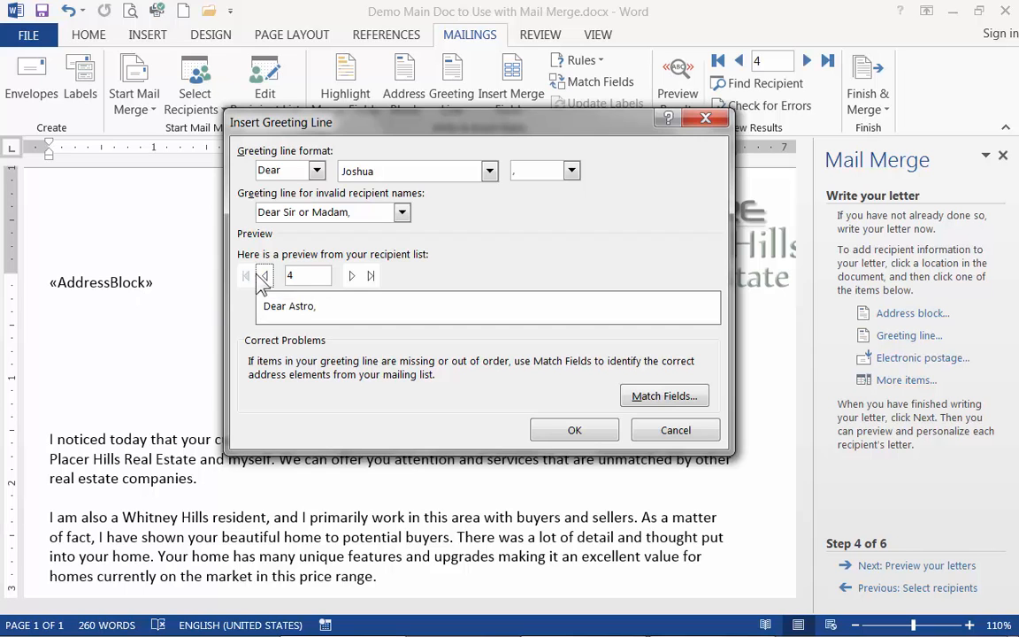
{"action": "left_click", "coordinate": [264, 276]}
{"action": "left_click", "coordinate": [265, 276]}
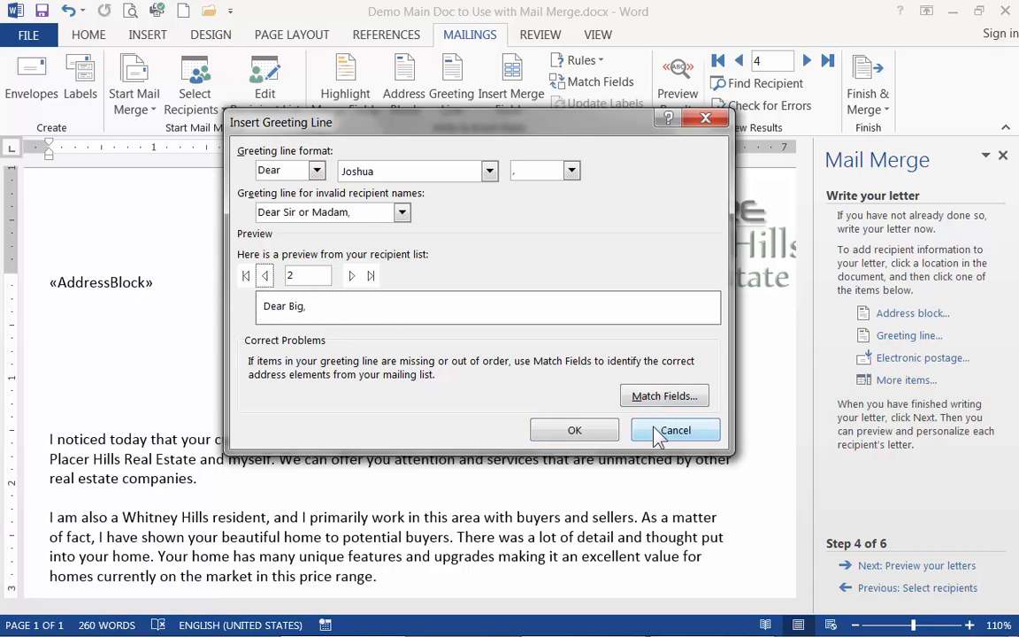
{"action": "left_click", "coordinate": [574, 430]}
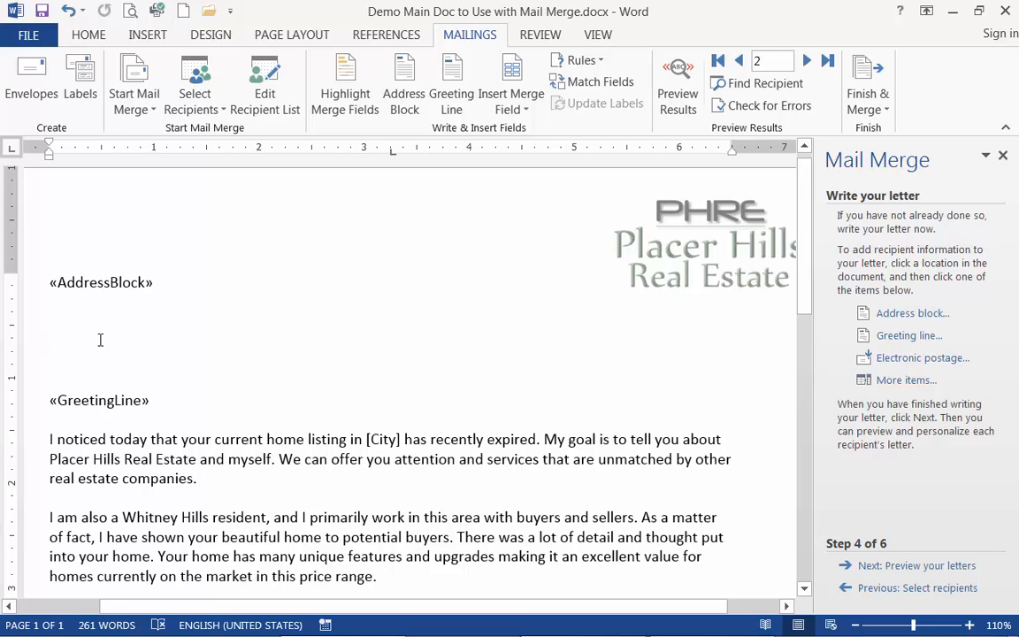
Remove the extra blank lines between the address block and the greeting line, advancing to the merged letter preview to check the spacing.
{"action": "key", "text": "Delete"}
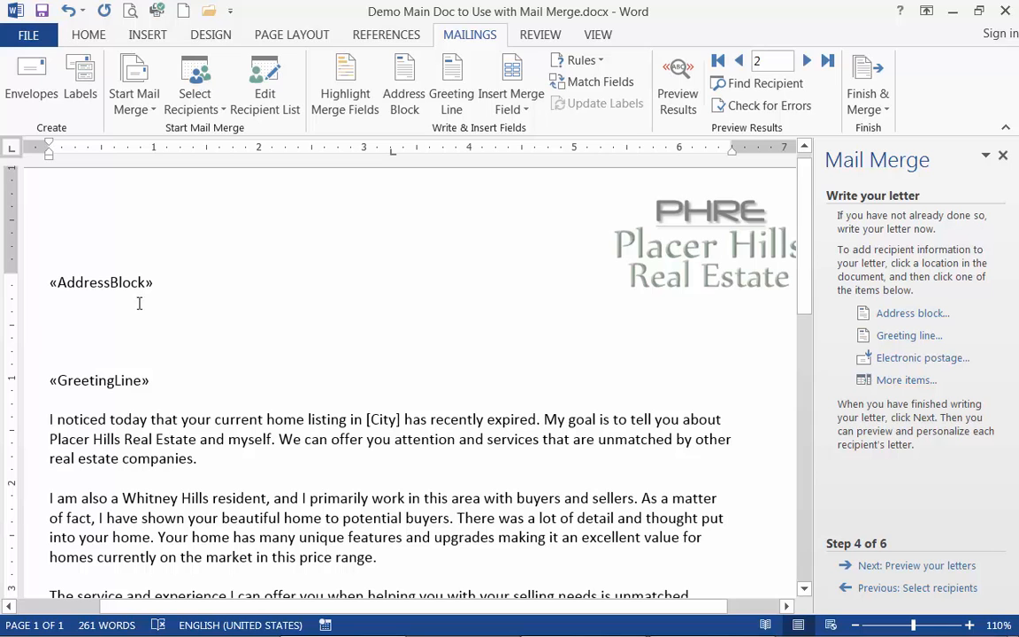
{"action": "left_click", "coordinate": [903, 573]}
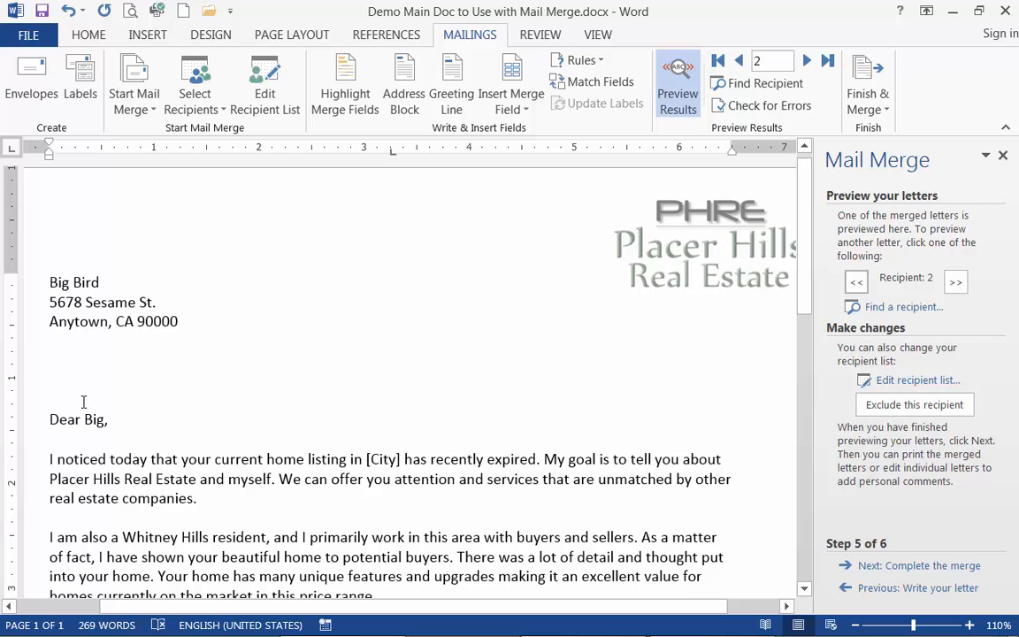
{"action": "key", "text": "BackSpace"}
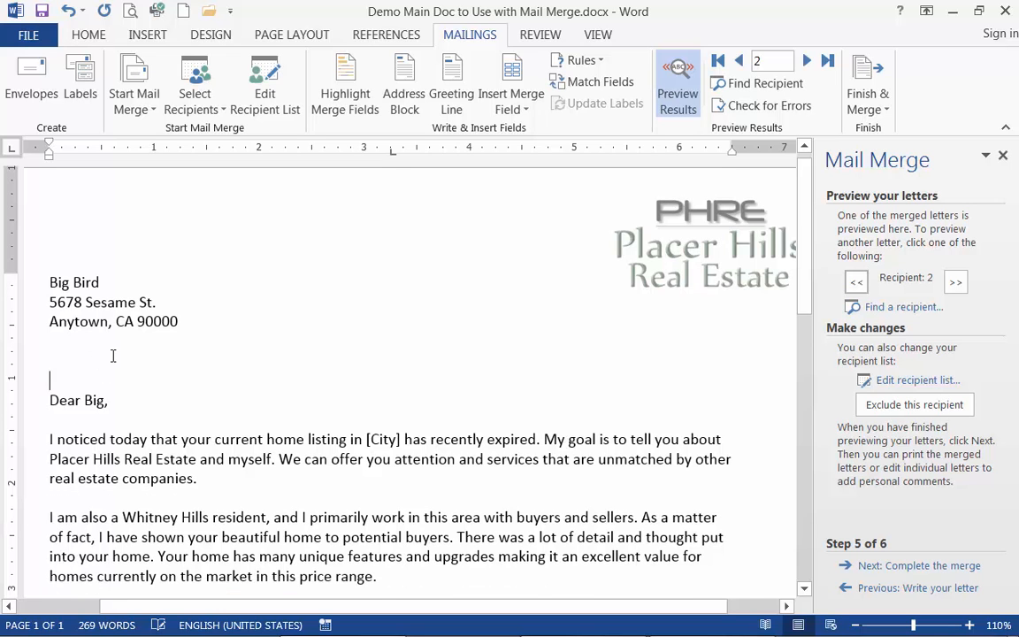
{"action": "key", "text": "Delete"}
{"action": "left_click", "coordinate": [113, 356]}
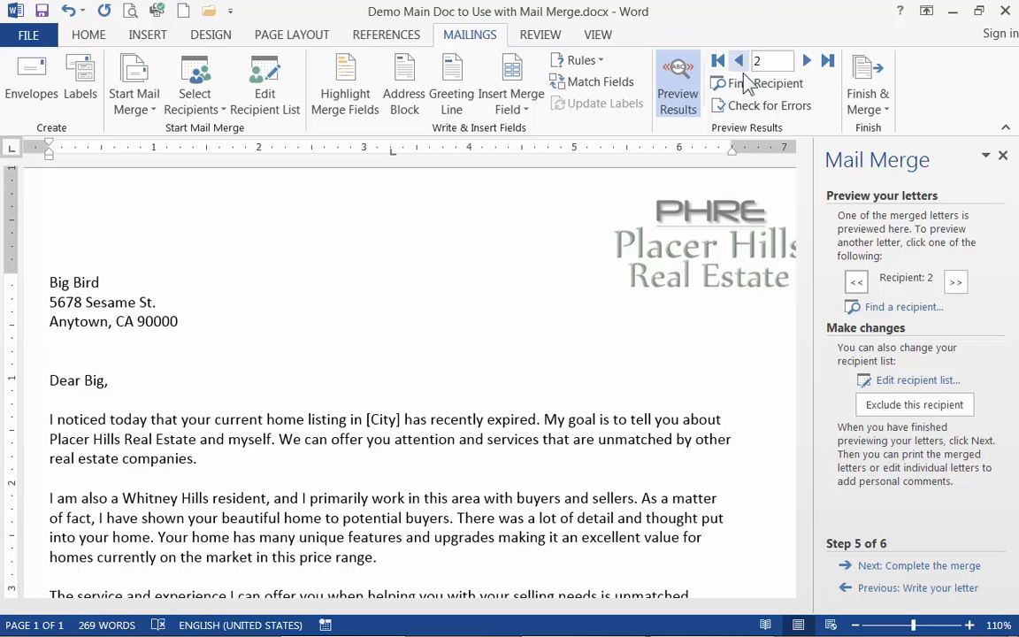
Preview the merged letters for recipients 3 through 5 to check their addresses and greetings.
{"action": "left_click", "coordinate": [807, 60]}
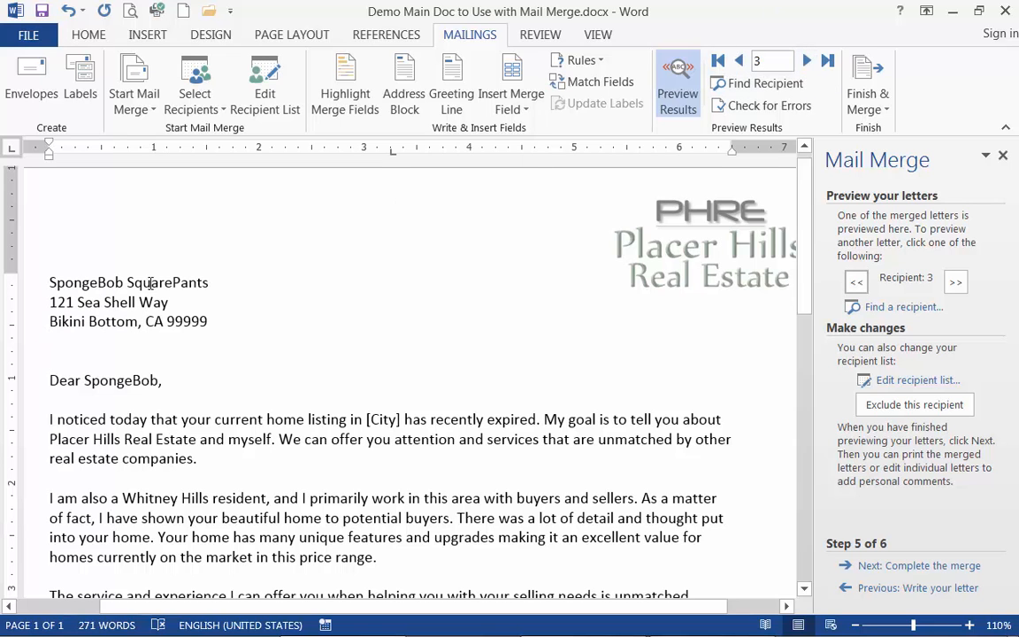
{"action": "left_click", "coordinate": [809, 61]}
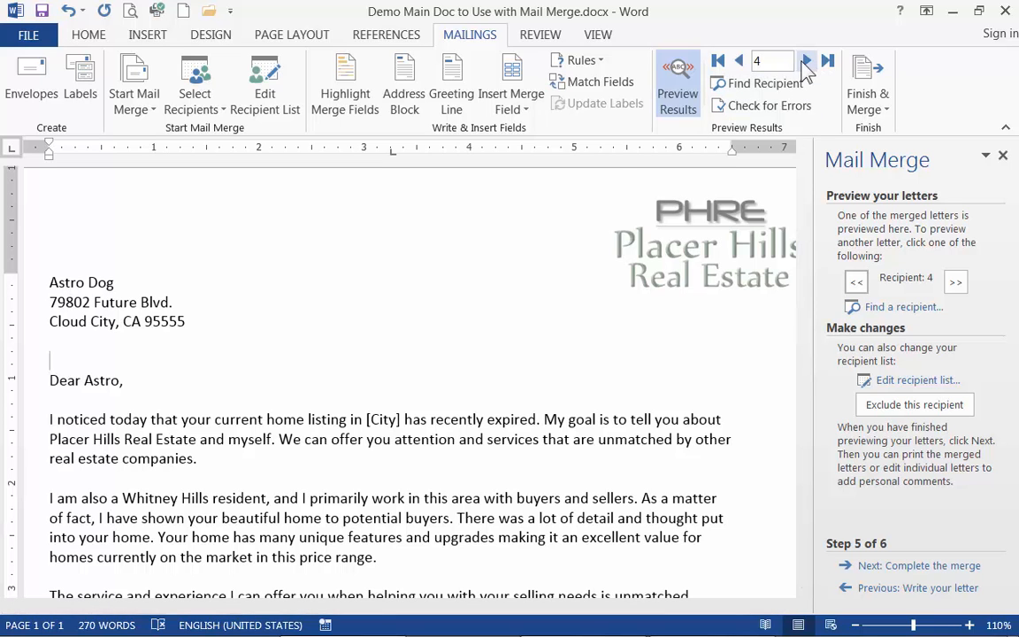
{"action": "left_click", "coordinate": [807, 62]}
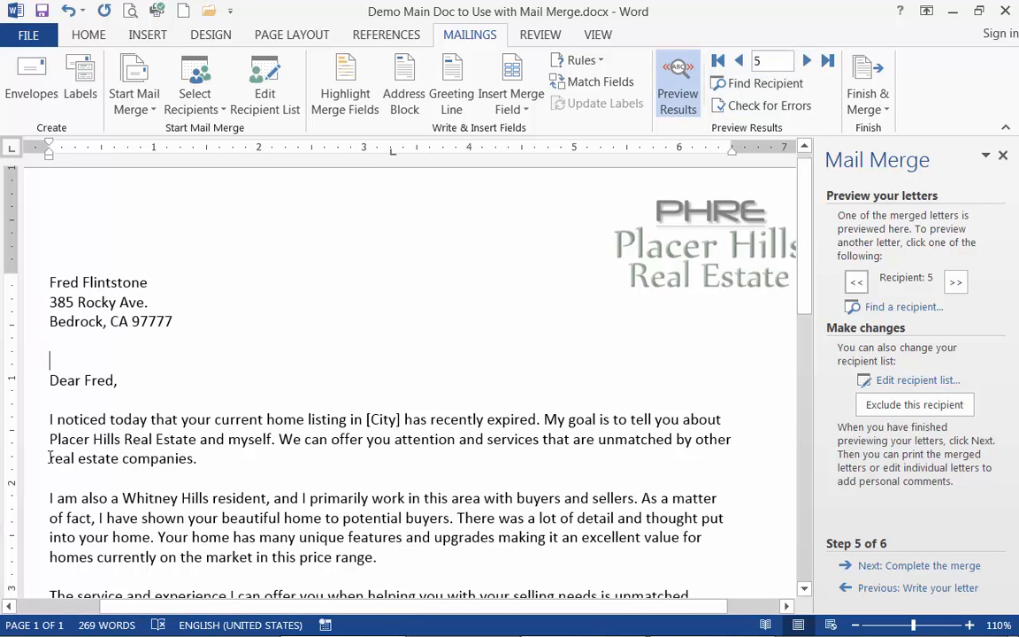